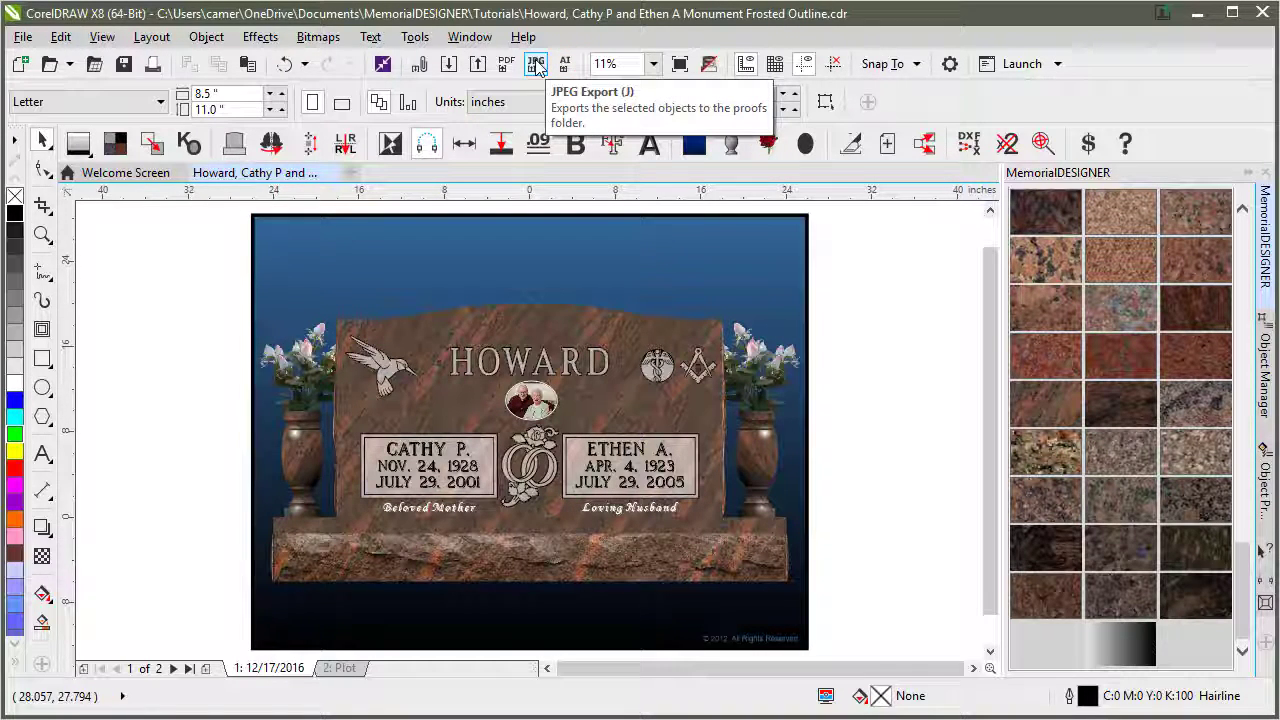
Export all objects, blue background included, as the first JPEG proof, then deselect.
left_click(536, 64)
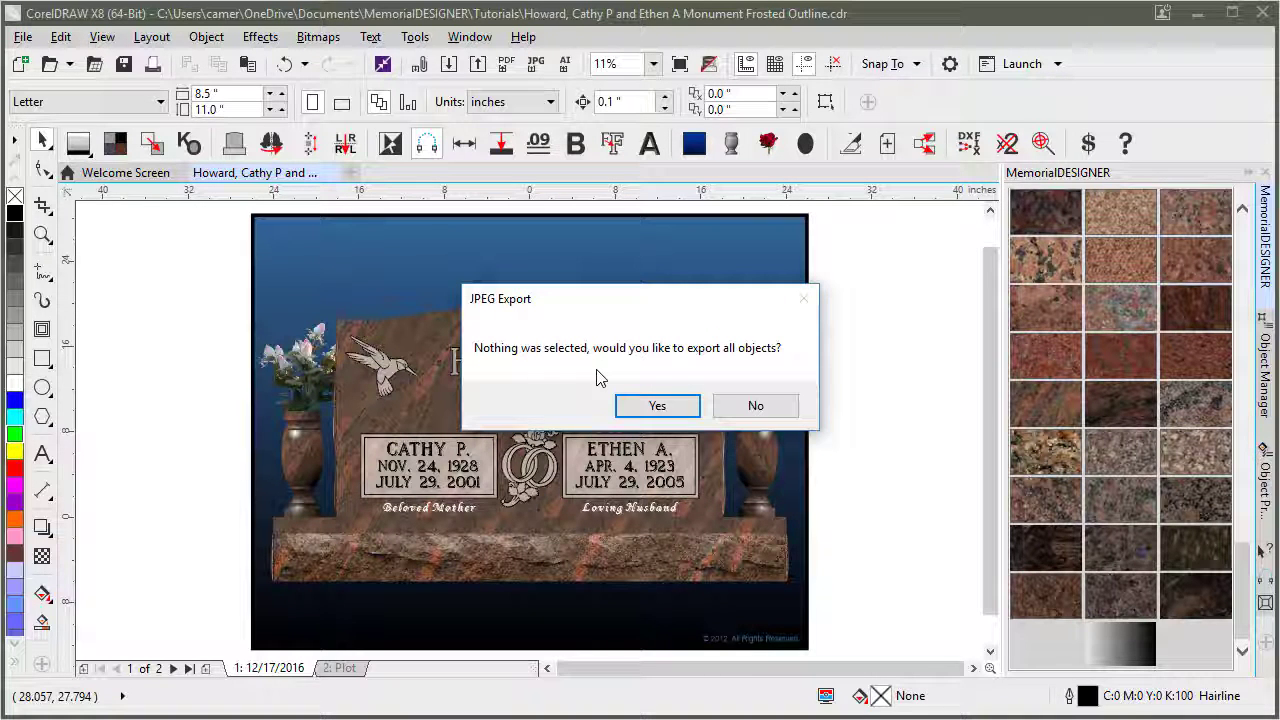
left_click(655, 407)
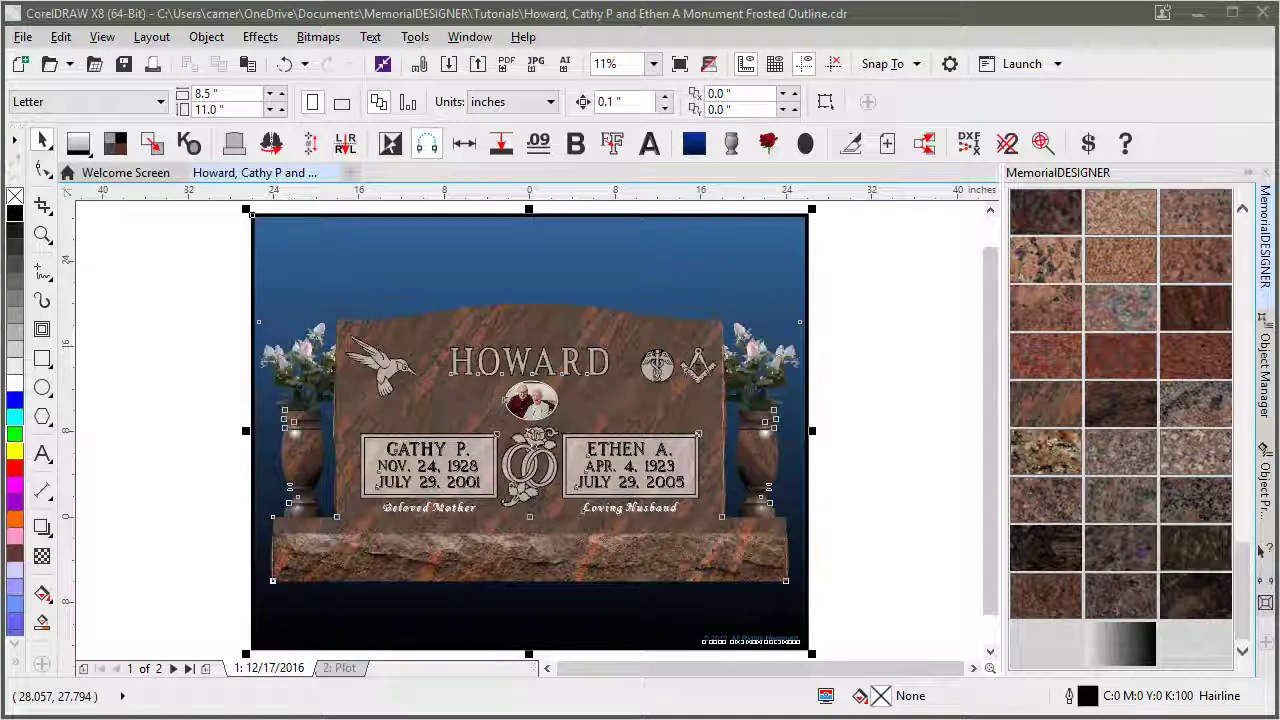
left_click(863, 393)
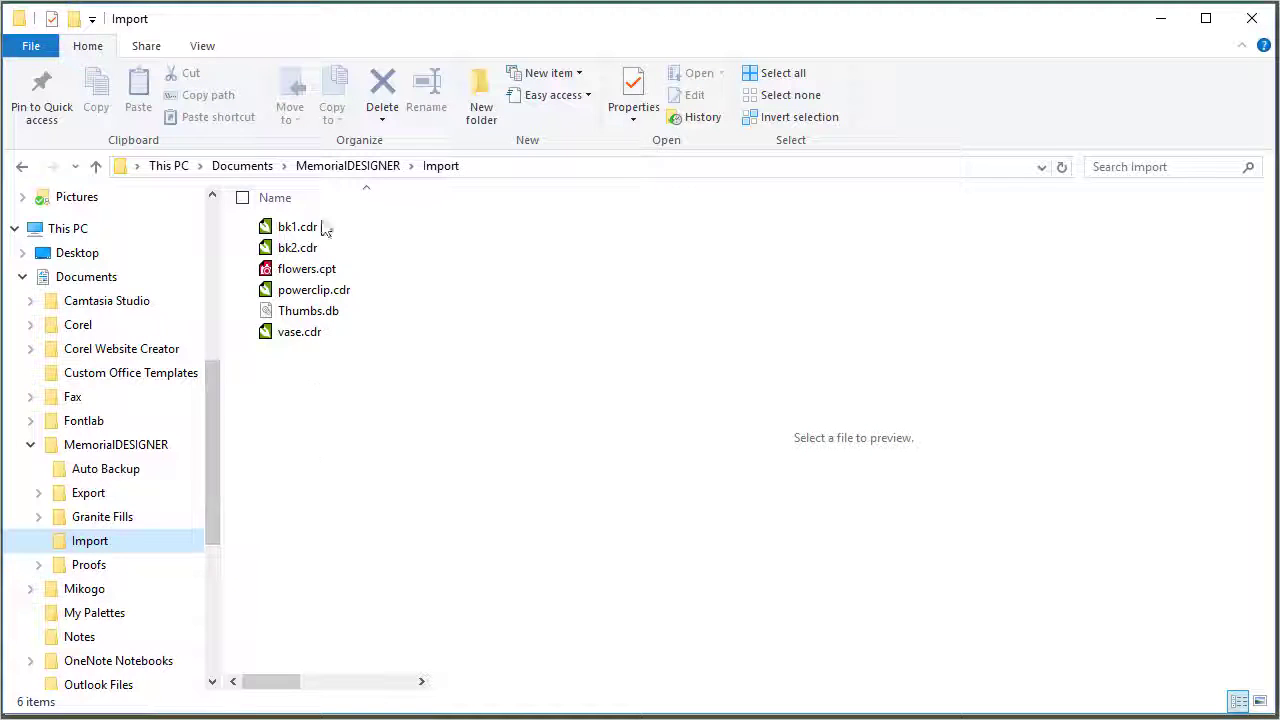
Preview the exported Howard JPEG in the Proofs folder.
left_click(80, 566)
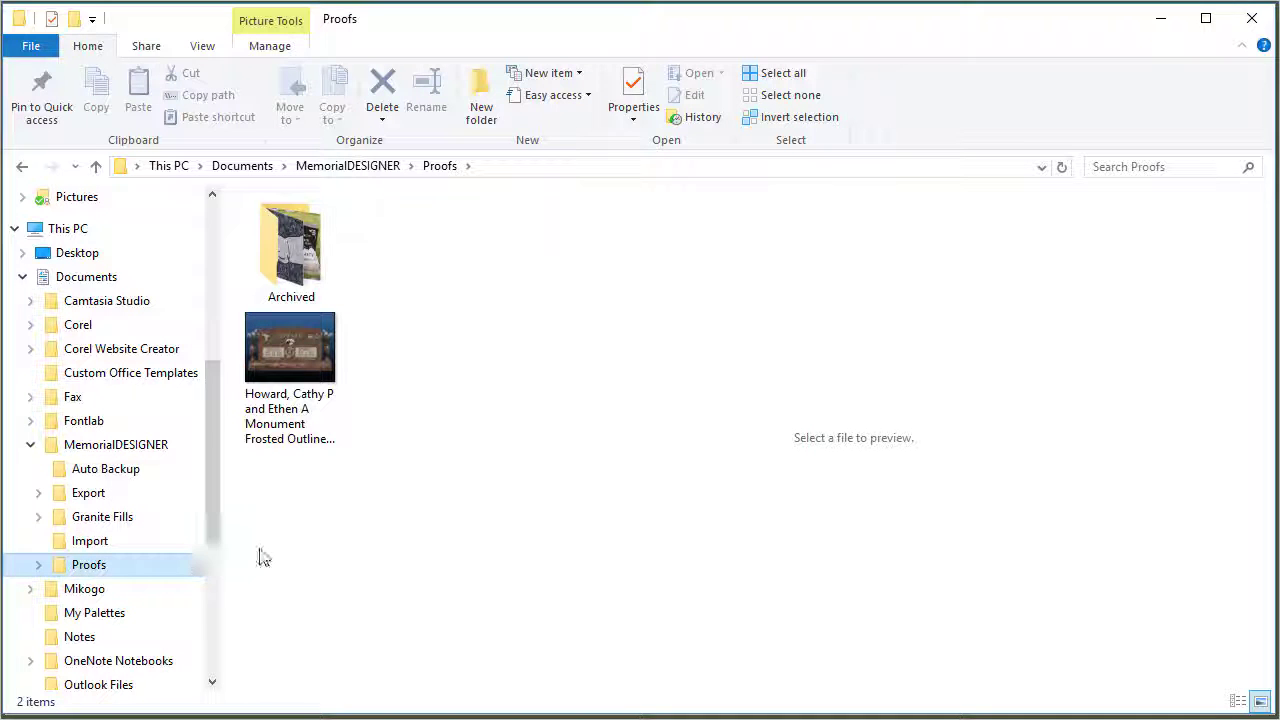
left_click(290, 350)
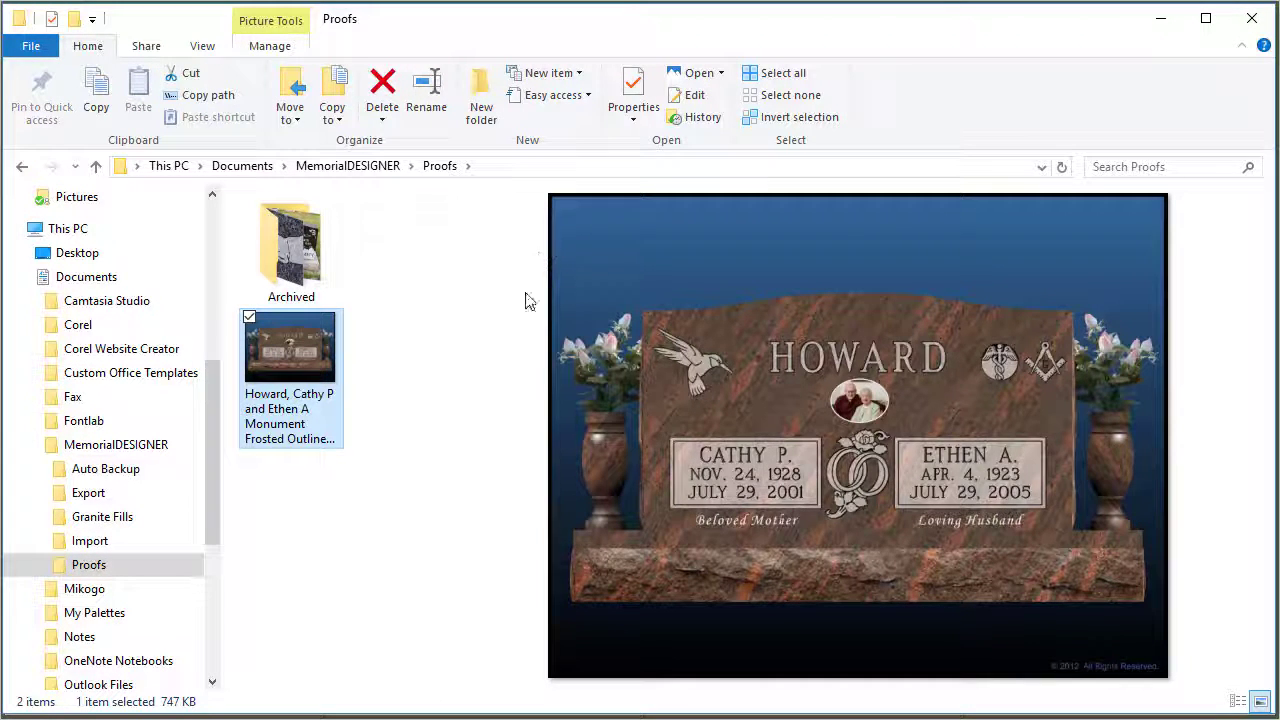
left_click(620, 385)
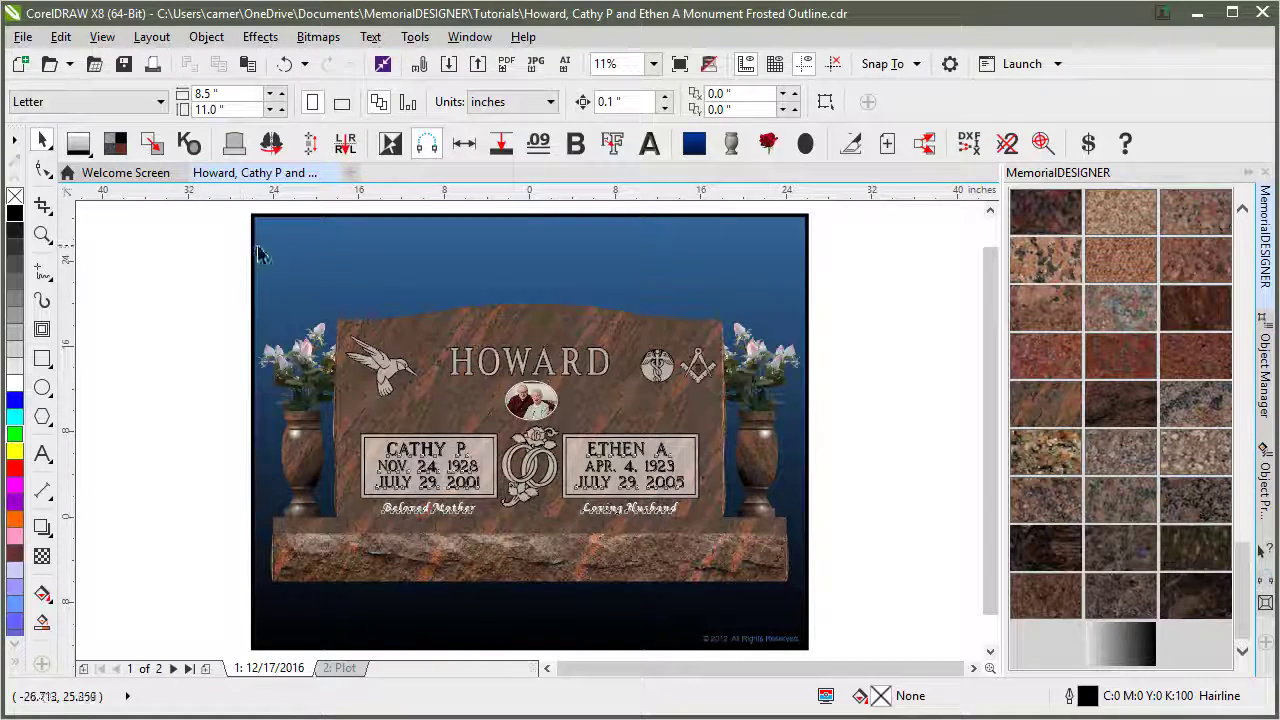
Delete the blue background and select all remaining monument objects.
left_click(270, 249)
key("Delete")
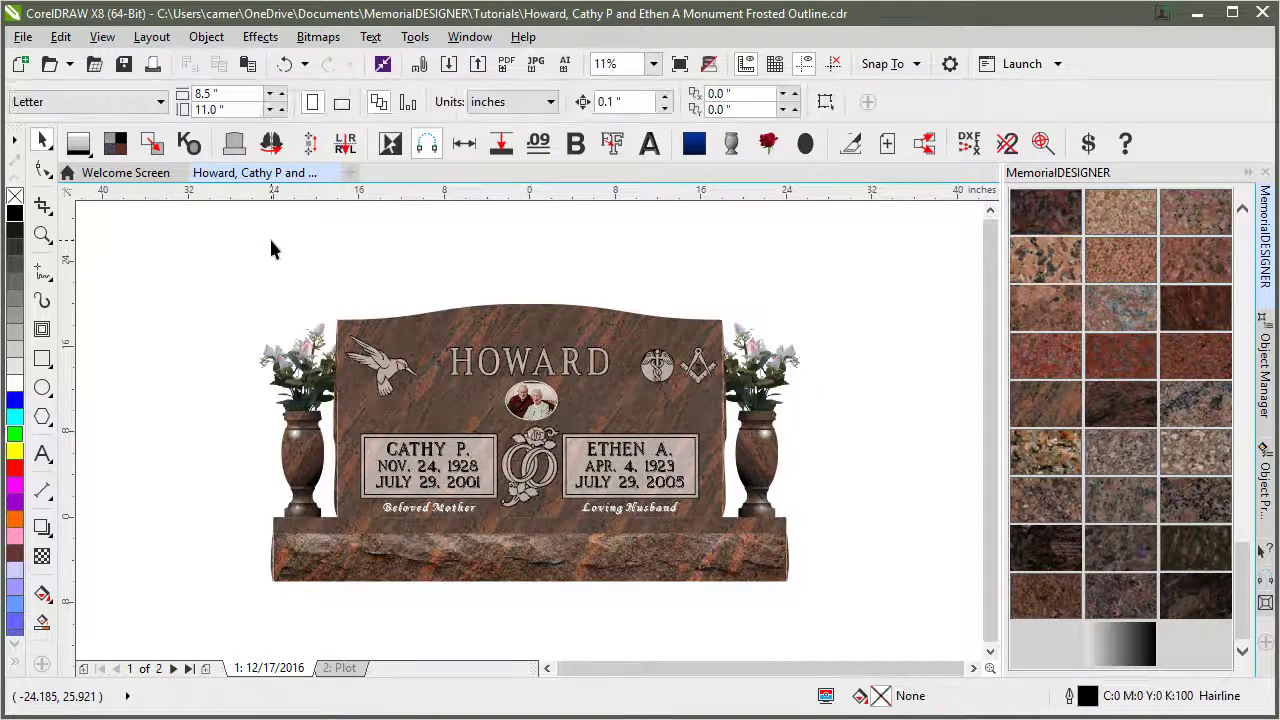
key("ctrl+a")
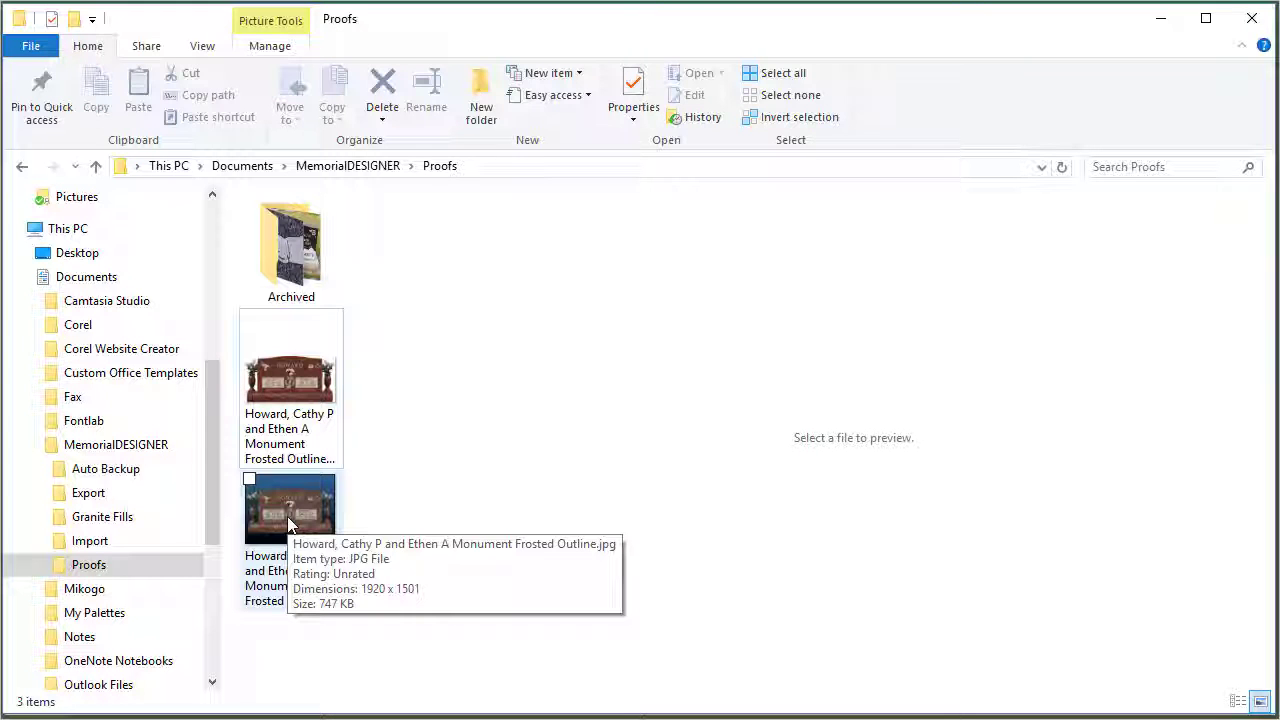
mouse_move(290, 390)
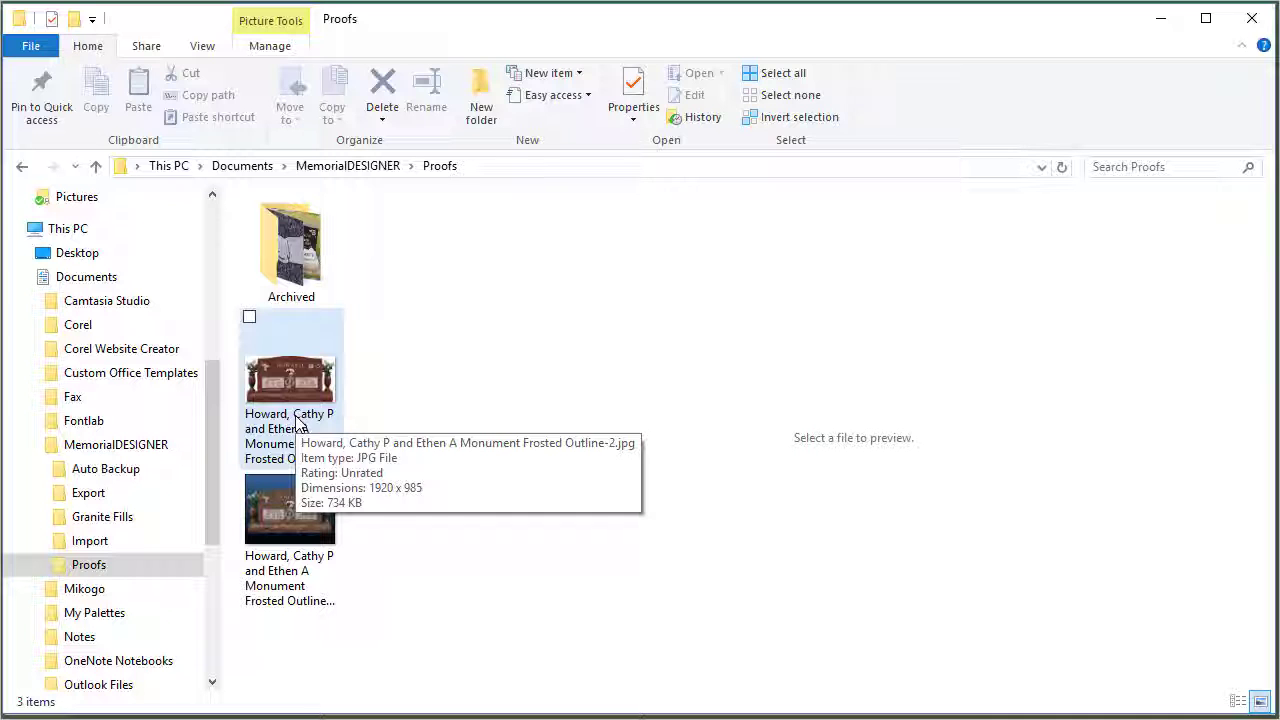
Open the blue-background Howard proof in Photos.
left_click(313, 512)
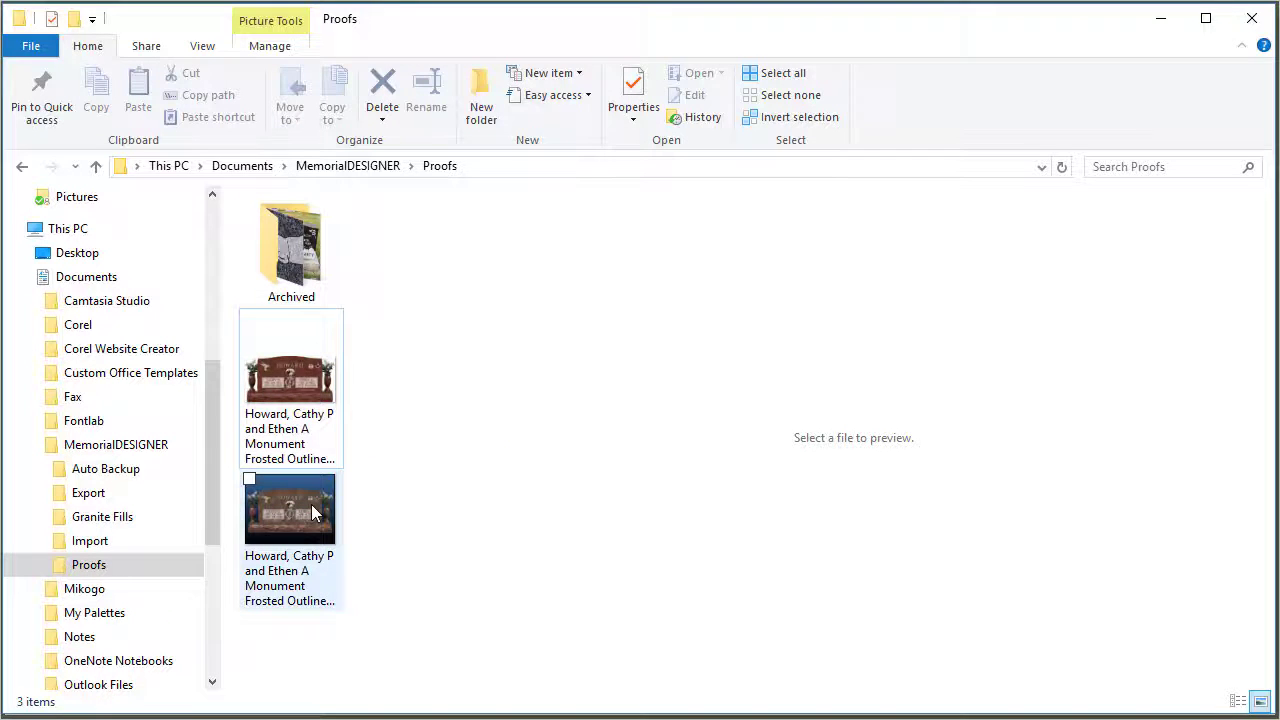
double_click(313, 512)
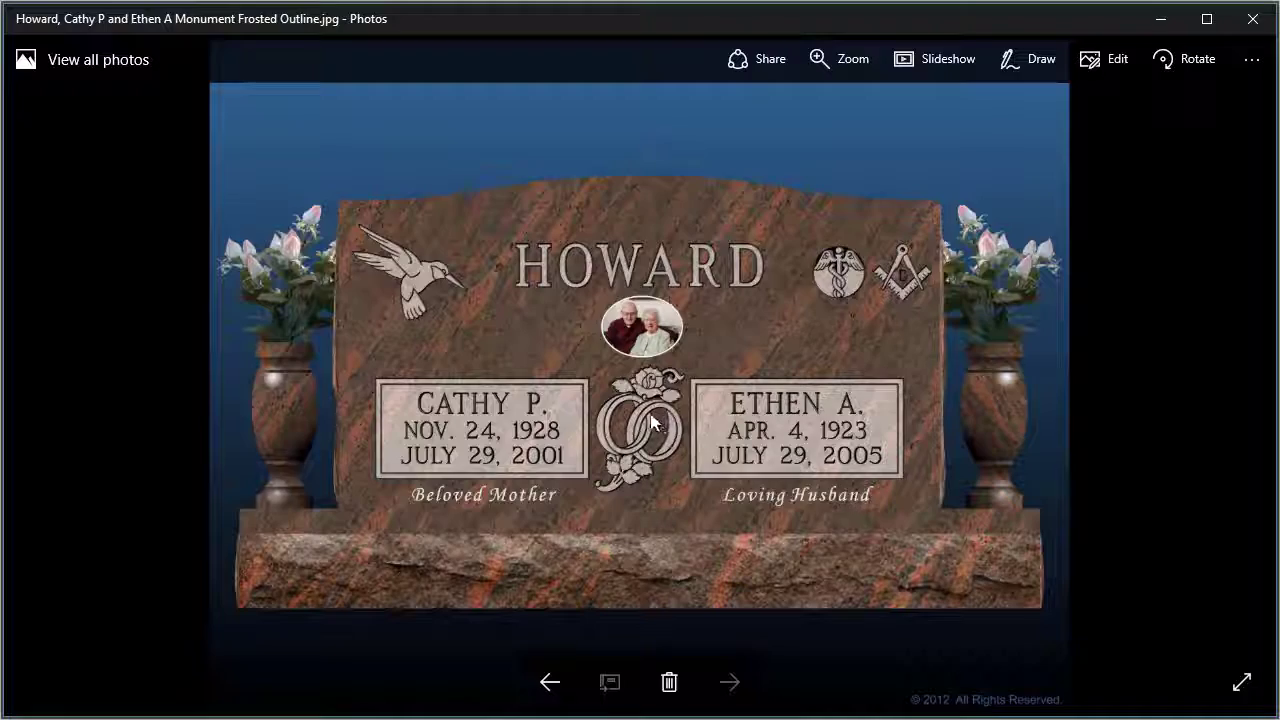
Zoom in and out on the blue-background proof, then close Photos.
scroll(653, 414, "up", 3)
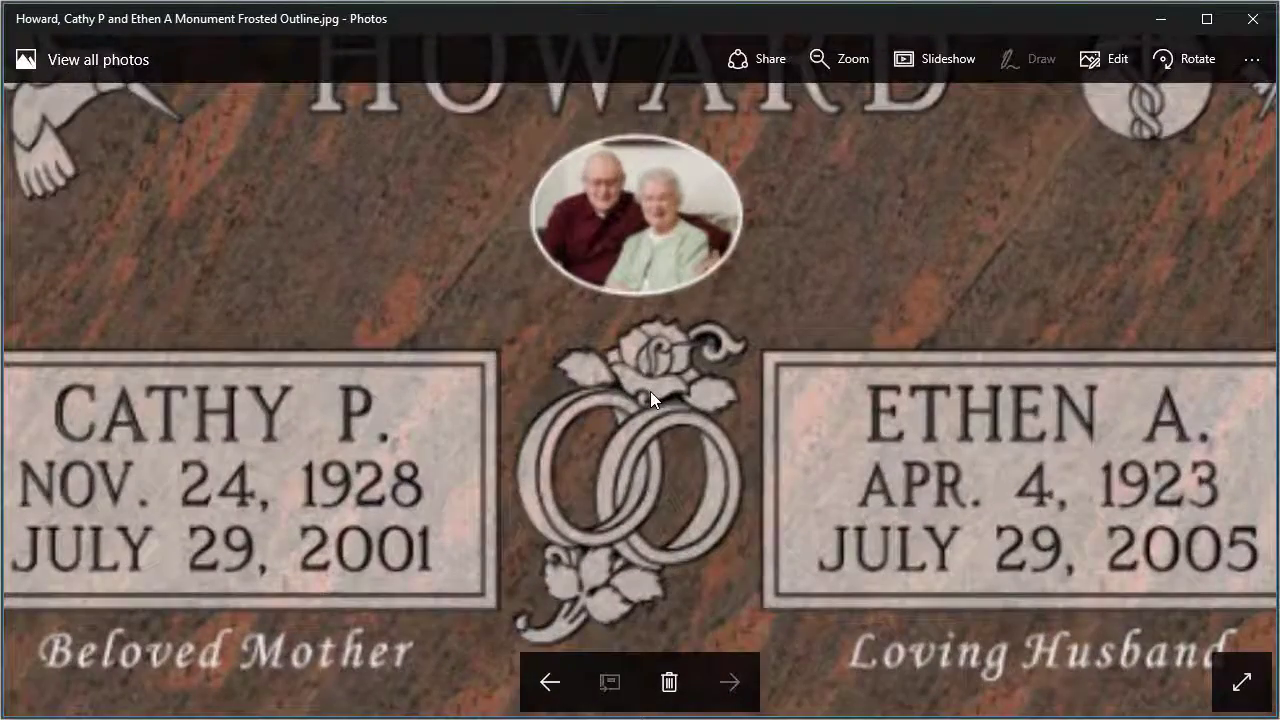
scroll(626, 258, "down", 3)
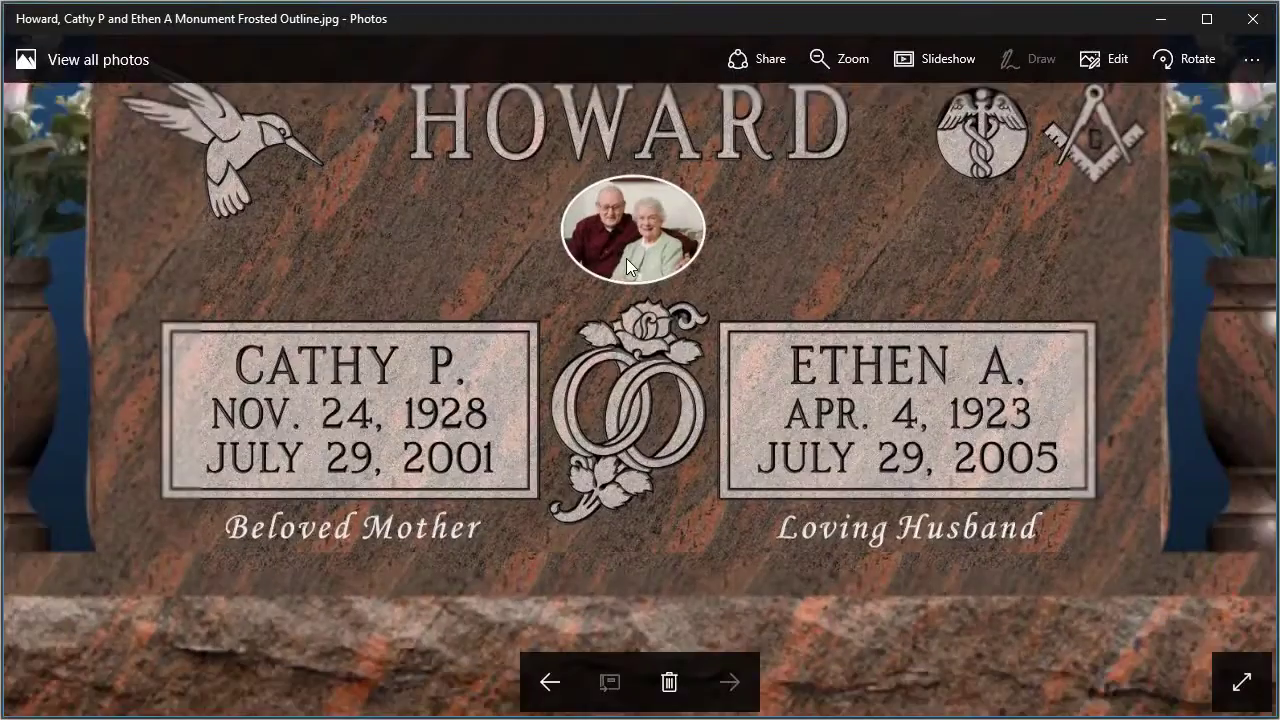
left_click(1252, 18)
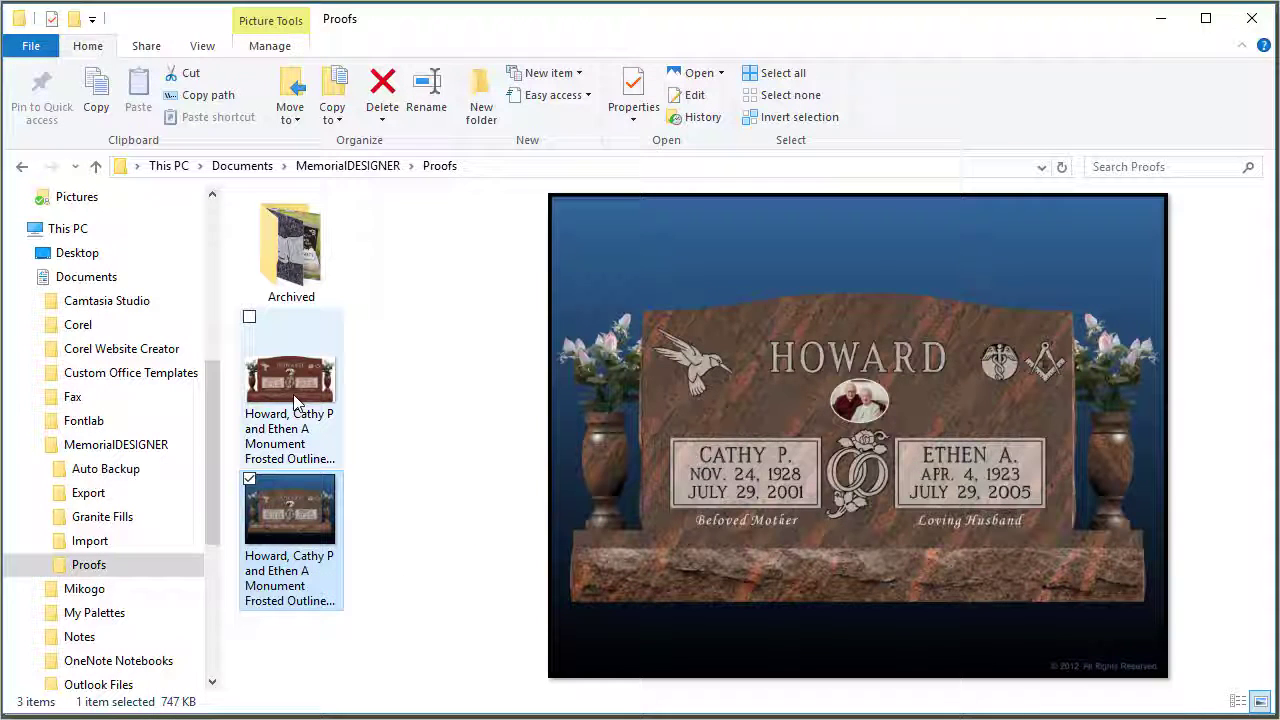
Clear the proof image selection in the Proofs folder.
left_click(370, 411)
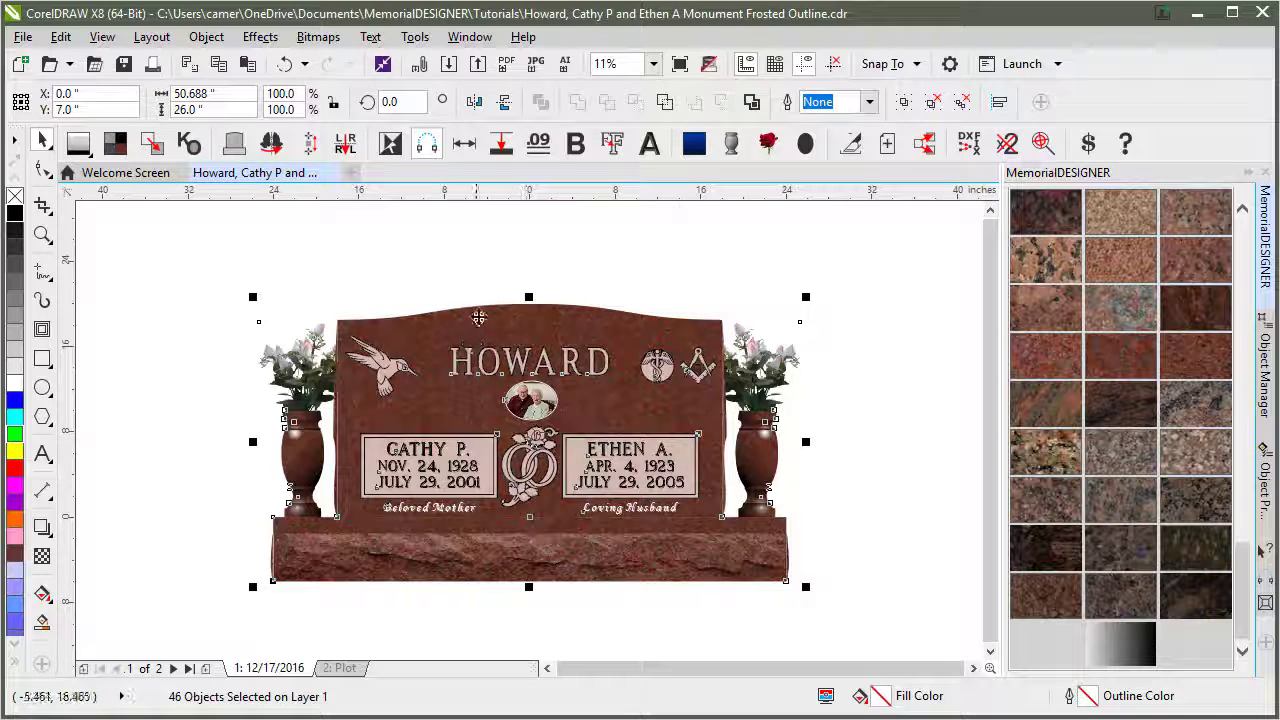
Export the selected monument as a 1280 × 657 JPEG proof, then deselect.
left_click(537, 66)
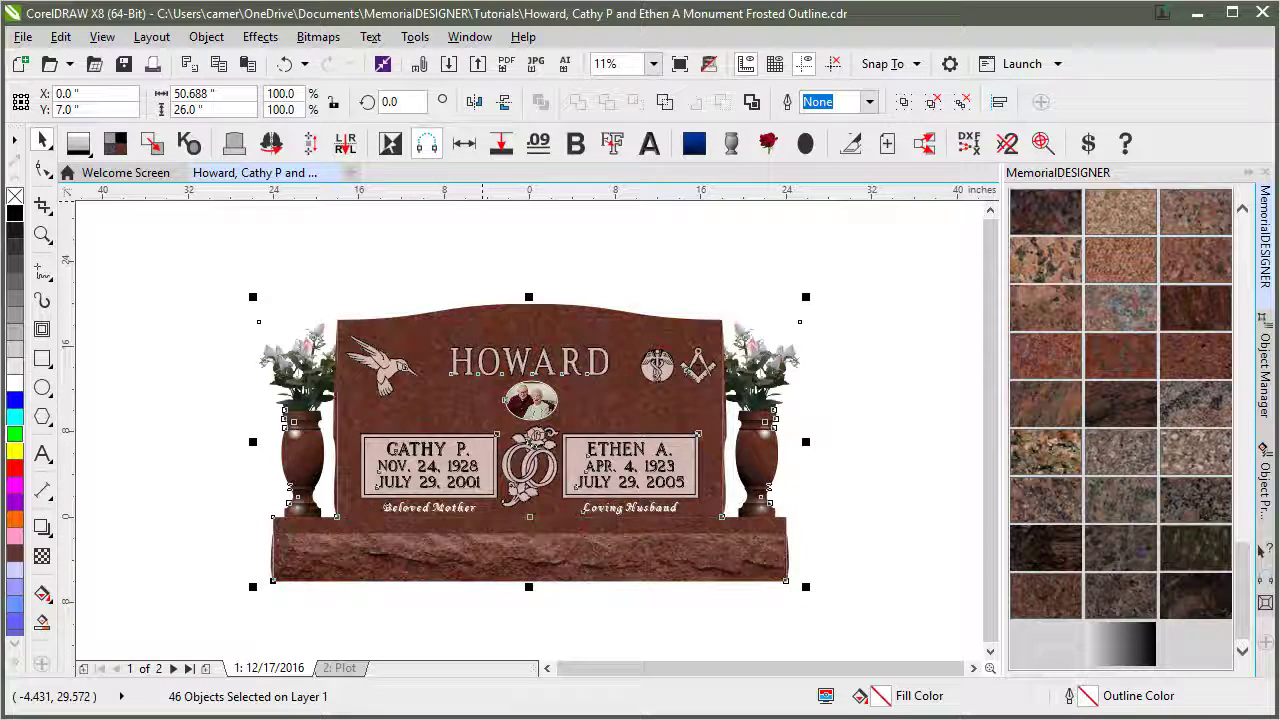
left_click(921, 449)
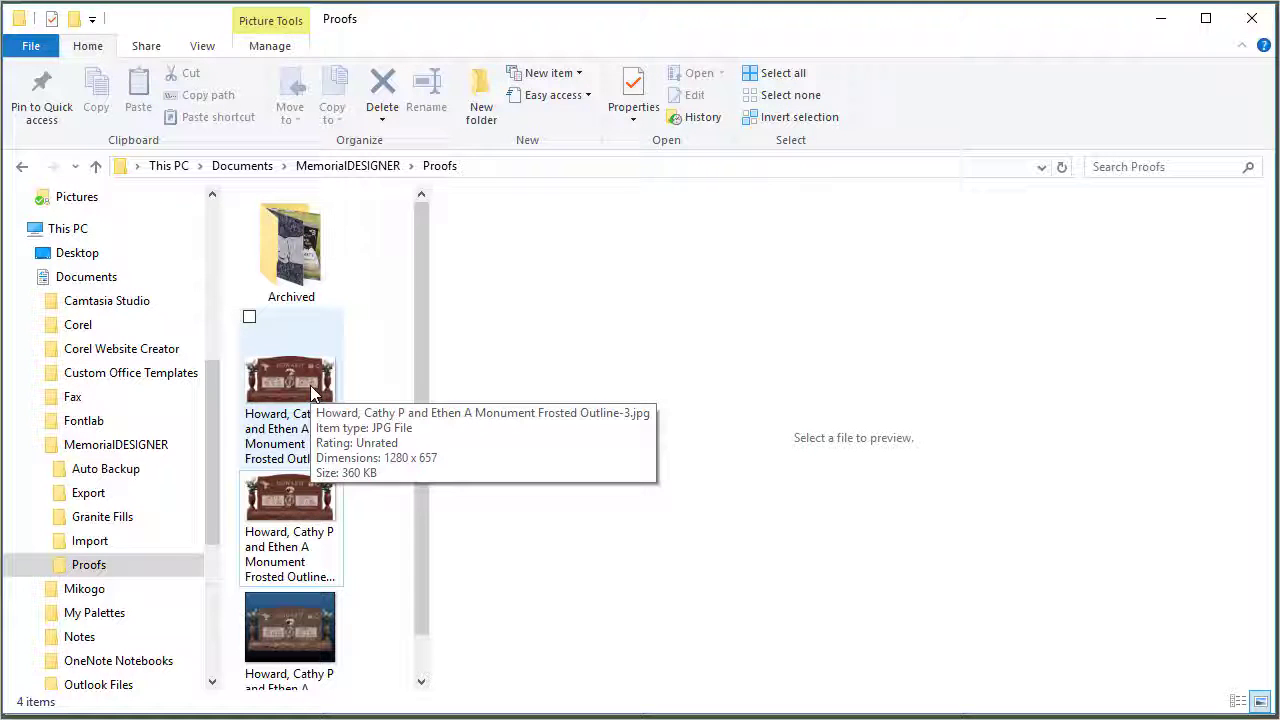
Preview the -2 full-size proof and the -3 1280-pixel proof.
left_click(305, 512)
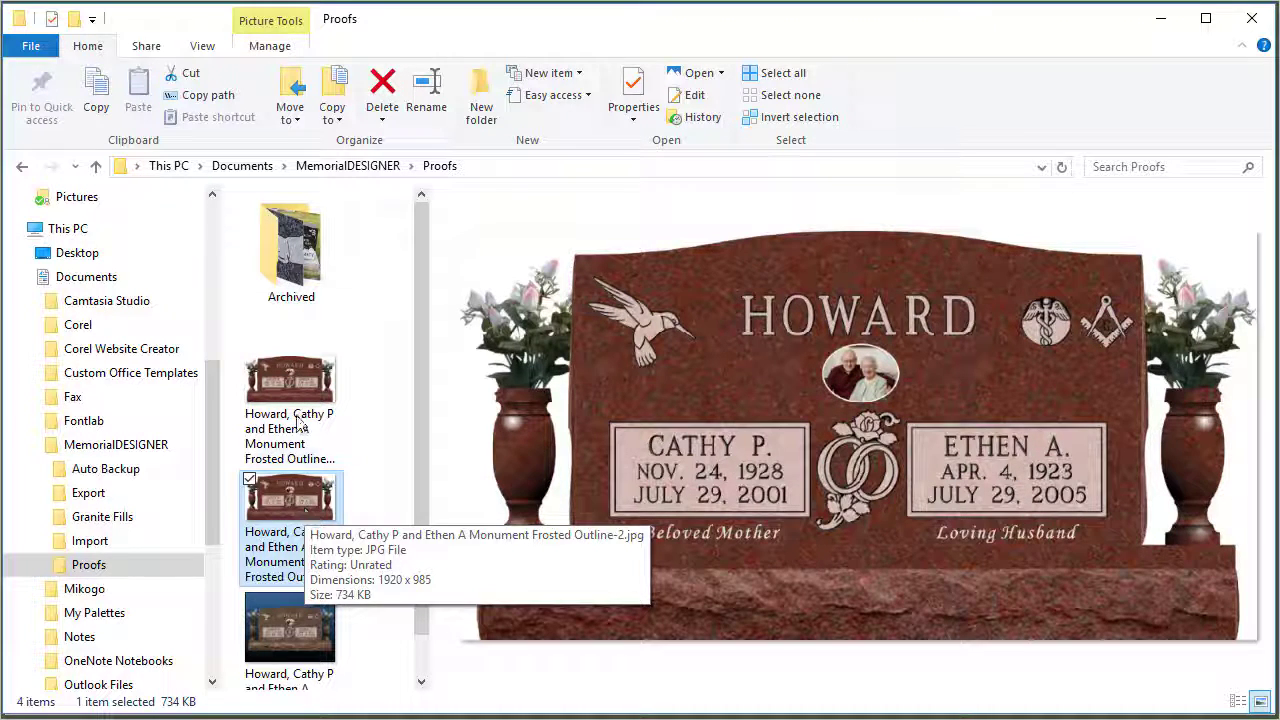
left_click(290, 388)
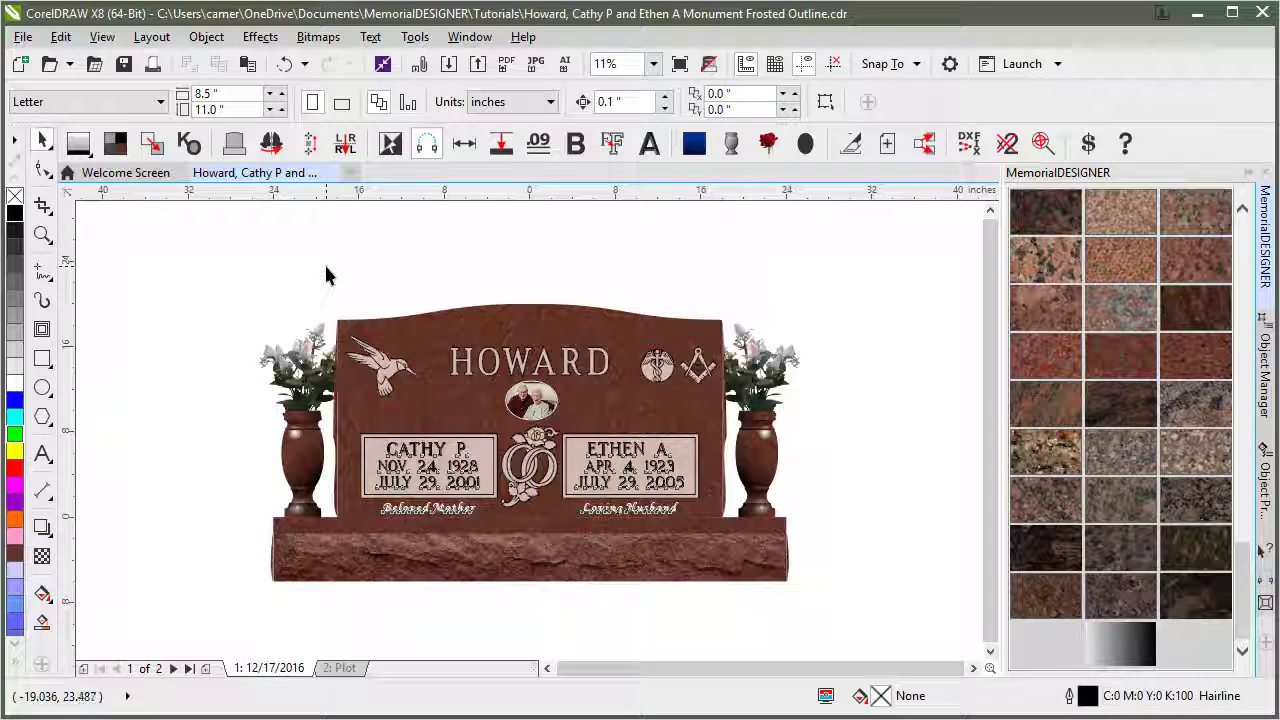
Marquee-select the left vase and its flowers.
left_click_drag(236, 272, 360, 542)
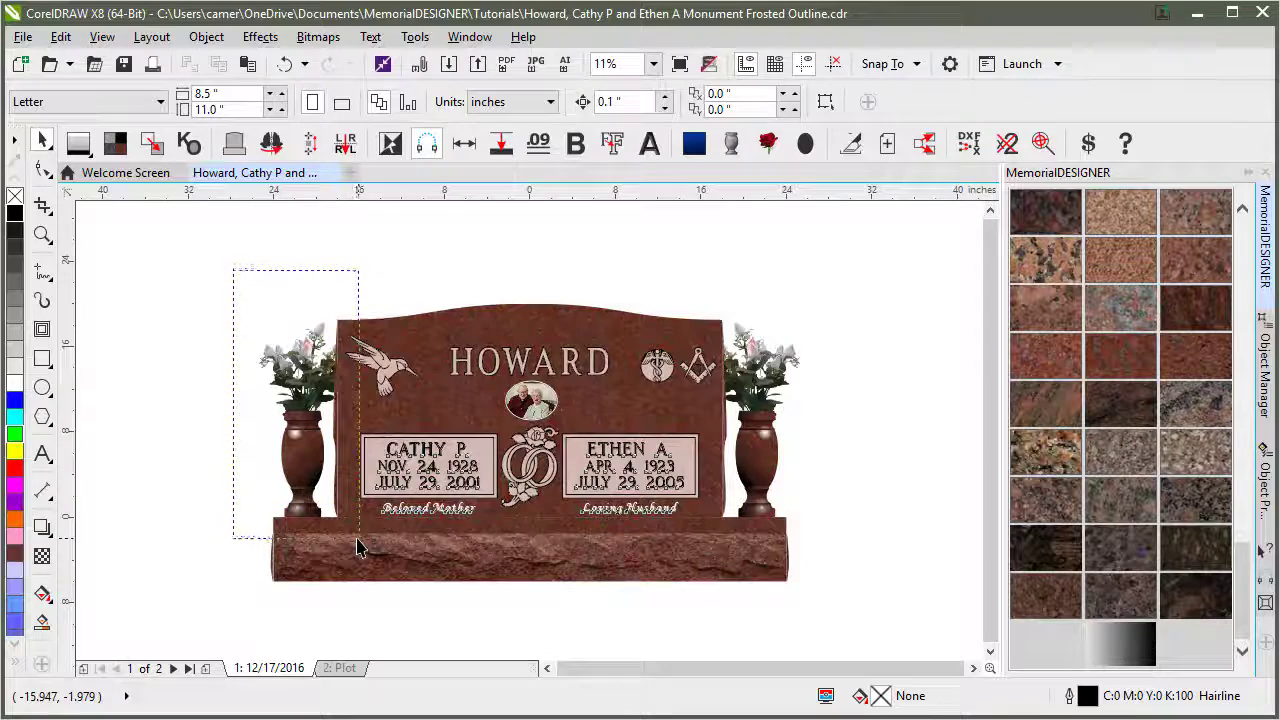